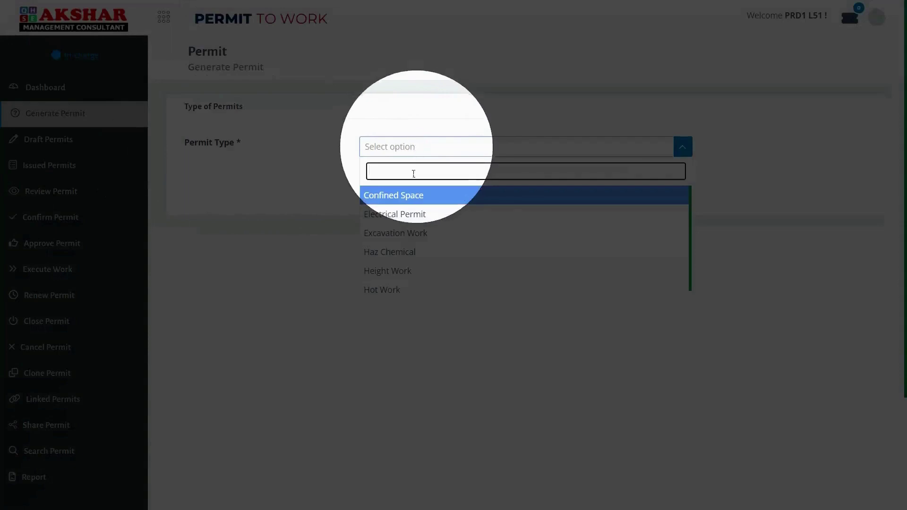
- Generate a new permit of type Electrical Permit and go to its Preliminary Information section
{"action": "left_click", "coordinate": [405, 217]}
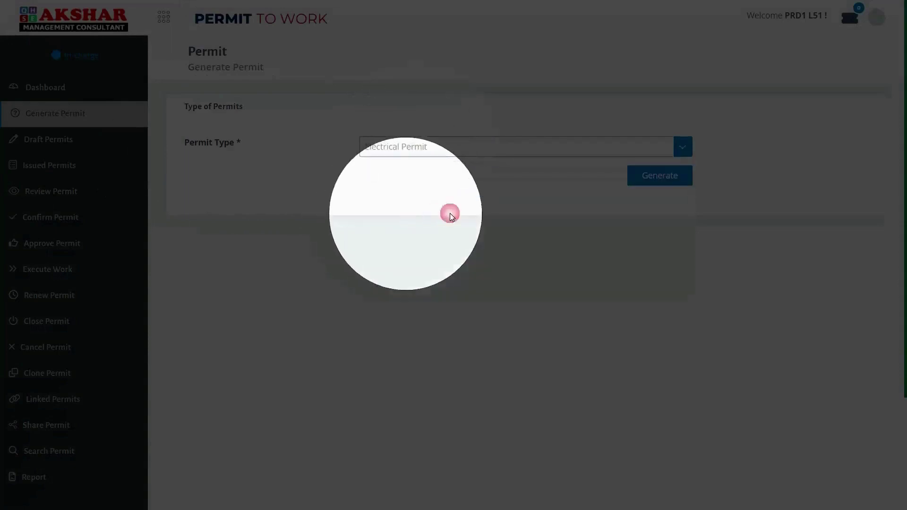
{"action": "left_click", "coordinate": [660, 179]}
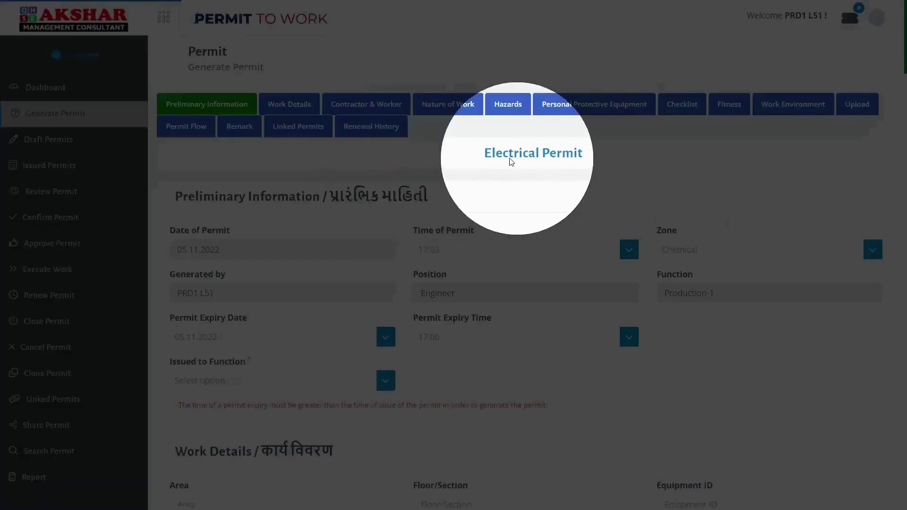
{"action": "left_click", "coordinate": [230, 107]}
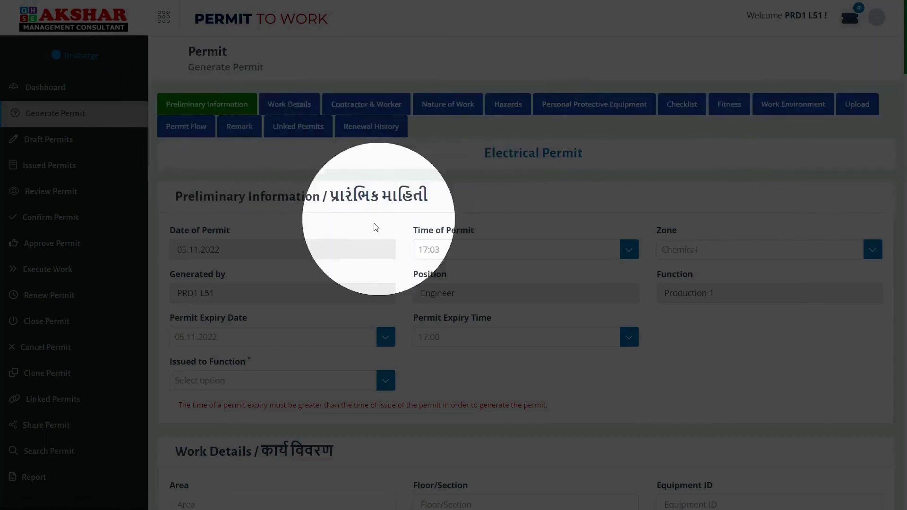
- Set the time of permit to 08:00 and select the Chemical zone, leaving the permit date as it is
{"action": "left_click", "coordinate": [183, 245]}
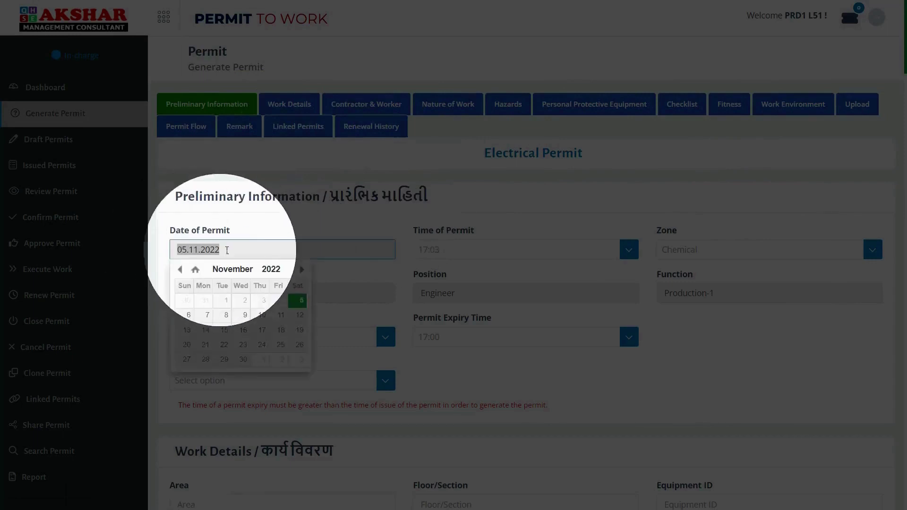
{"action": "left_click", "coordinate": [436, 259]}
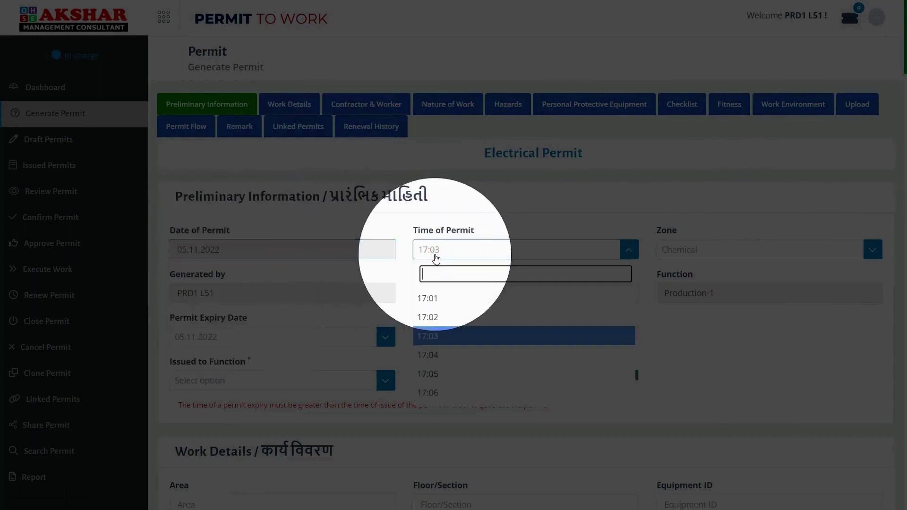
{"action": "type", "text": "08:"}
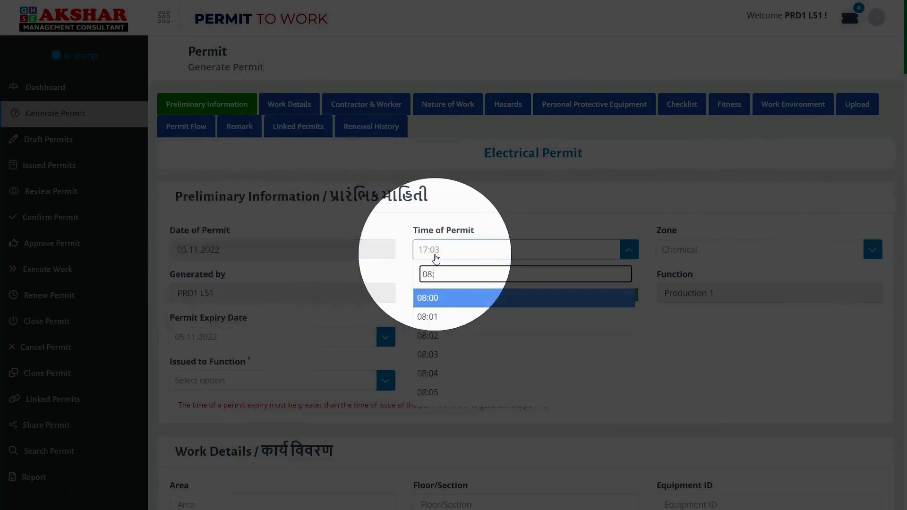
{"action": "left_click", "coordinate": [449, 298]}
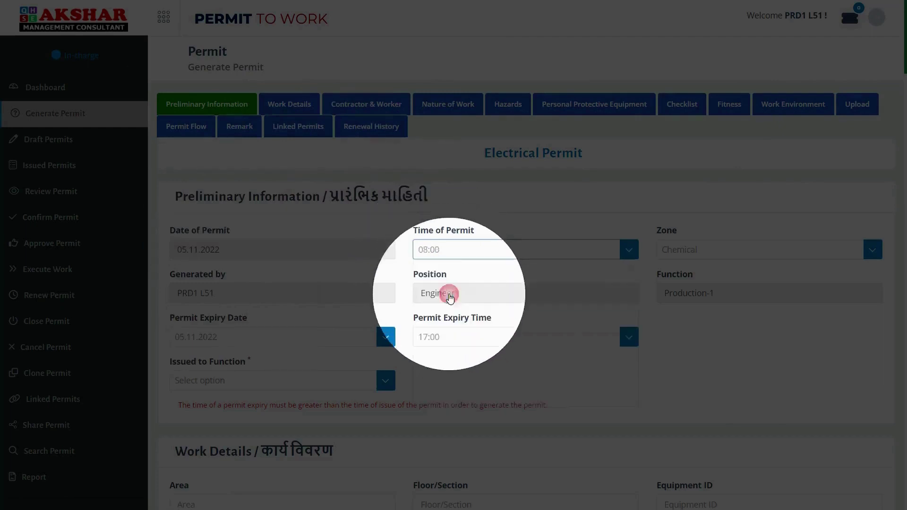
{"action": "left_click", "coordinate": [688, 260]}
{"action": "left_click", "coordinate": [684, 299]}
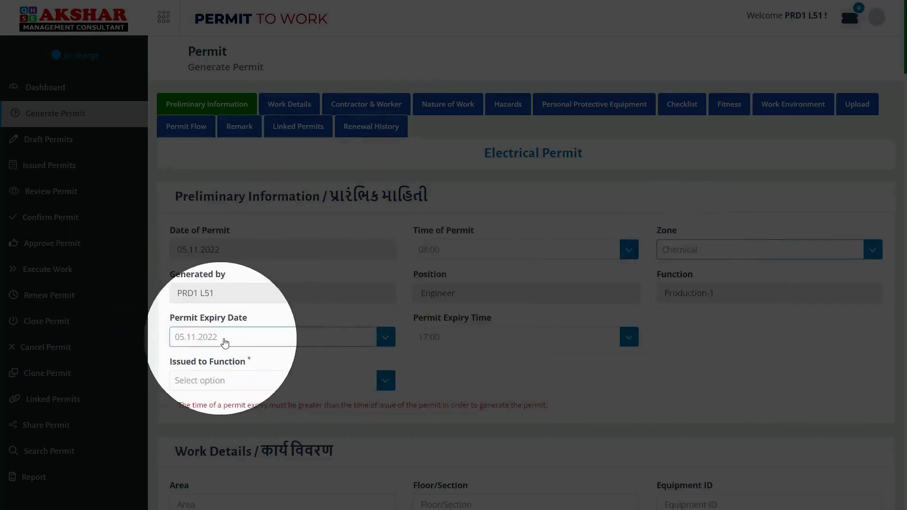
- Select 17:00 as the permit expiry time and issue the permit to the Electrical function
{"action": "left_click", "coordinate": [448, 342]}
{"action": "left_click", "coordinate": [447, 339]}
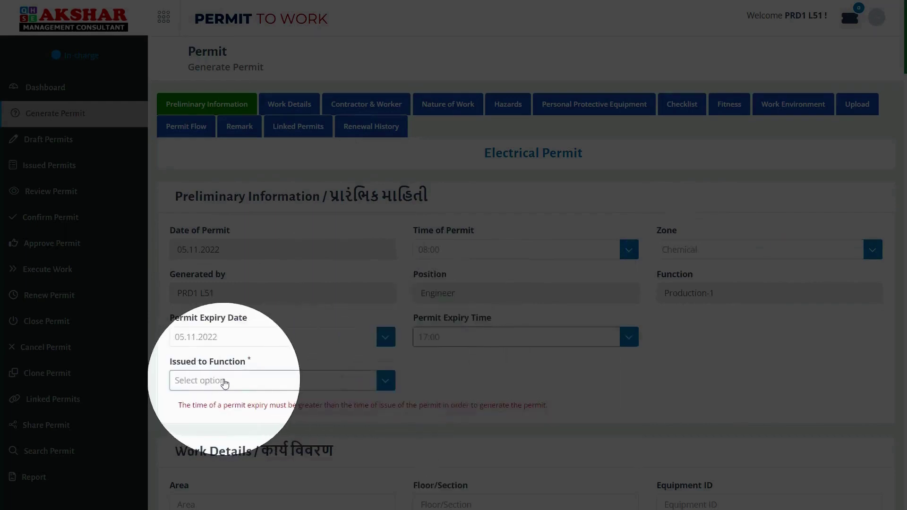
{"action": "left_click", "coordinate": [224, 383]}
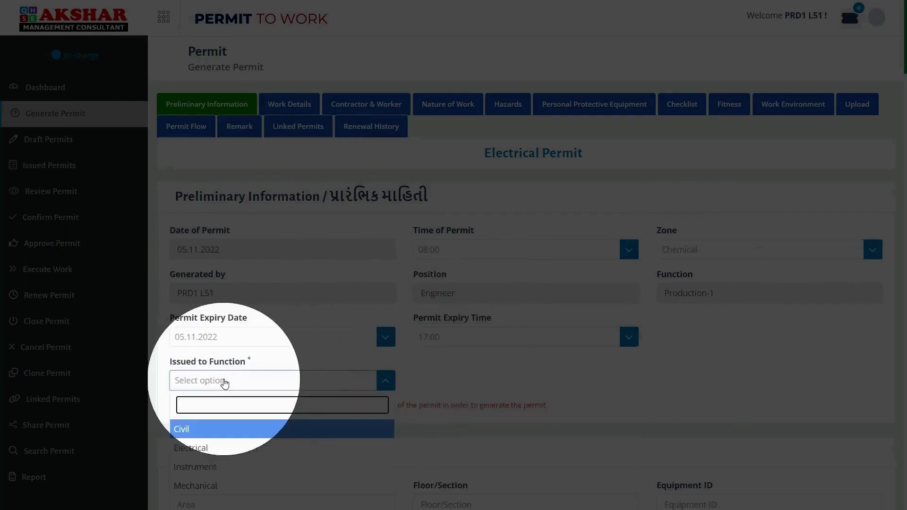
{"action": "scroll", "coordinate": [208, 384], "scroll_direction": "down", "scroll_amount": 1}
{"action": "left_click", "coordinate": [204, 388]}
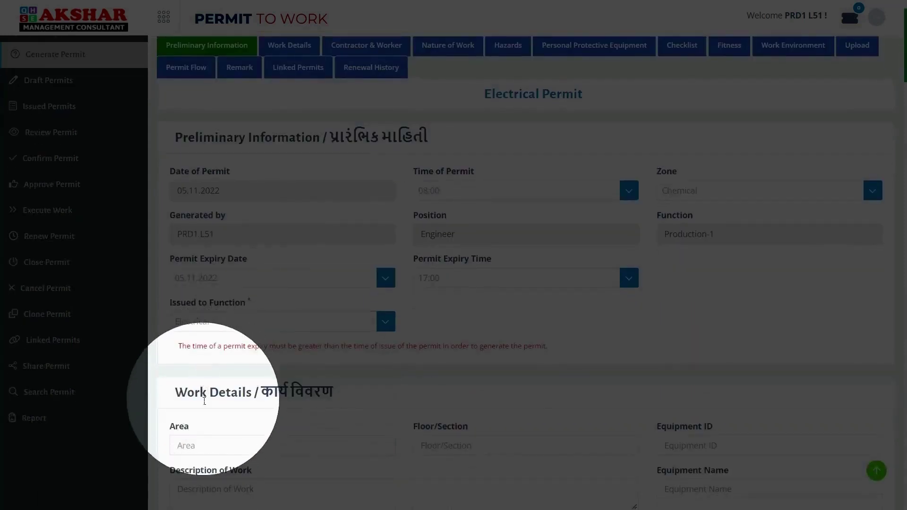
- Fill in the work details with area Tank farm, floor Ground floor, equipment ID MP21, equipment name Motor Pump and description Regular Maintenance
{"action": "scroll", "coordinate": [205, 401], "scroll_direction": "down", "scroll_amount": 1}
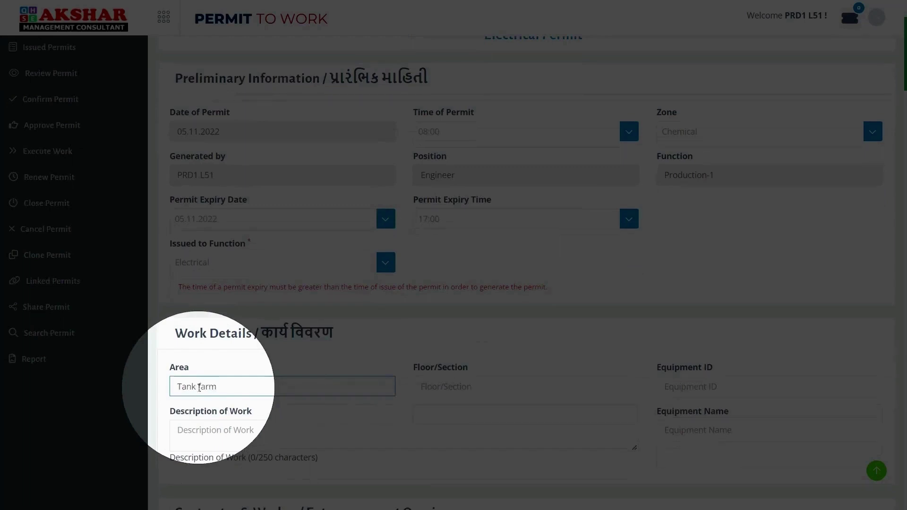
{"action": "left_click", "coordinate": [436, 388]}
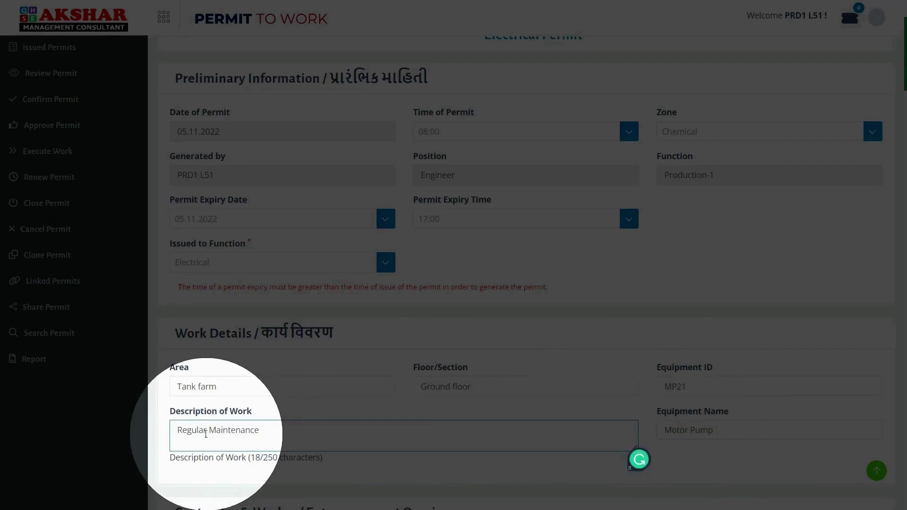
- Assign Electrical Active Contractor (2) with 2 workers and choose Electrical Supervisor as the supervisor
{"action": "scroll", "coordinate": [206, 434], "scroll_direction": "down", "scroll_amount": 6}
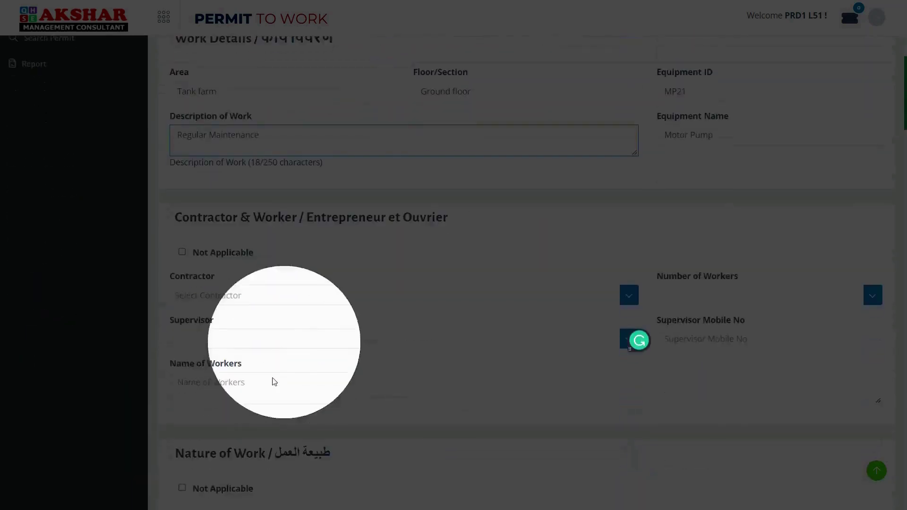
{"action": "left_click", "coordinate": [221, 295]}
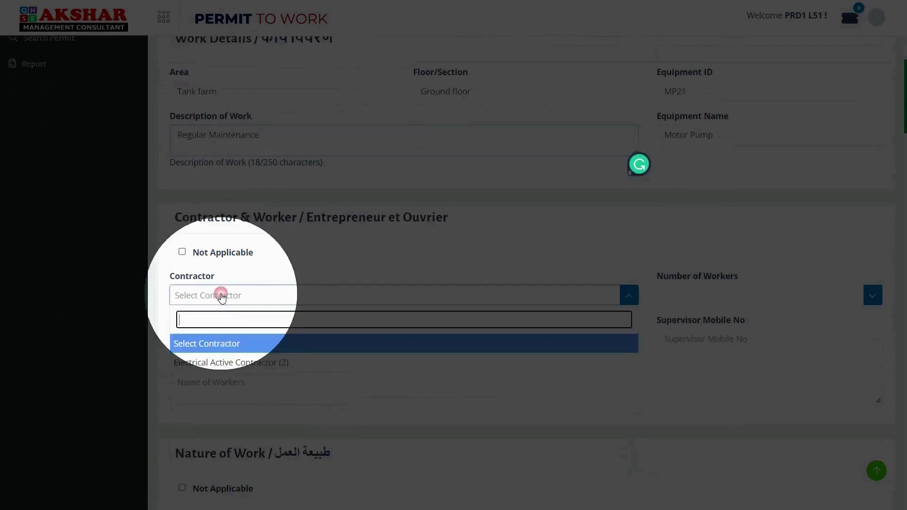
{"action": "left_click", "coordinate": [220, 368]}
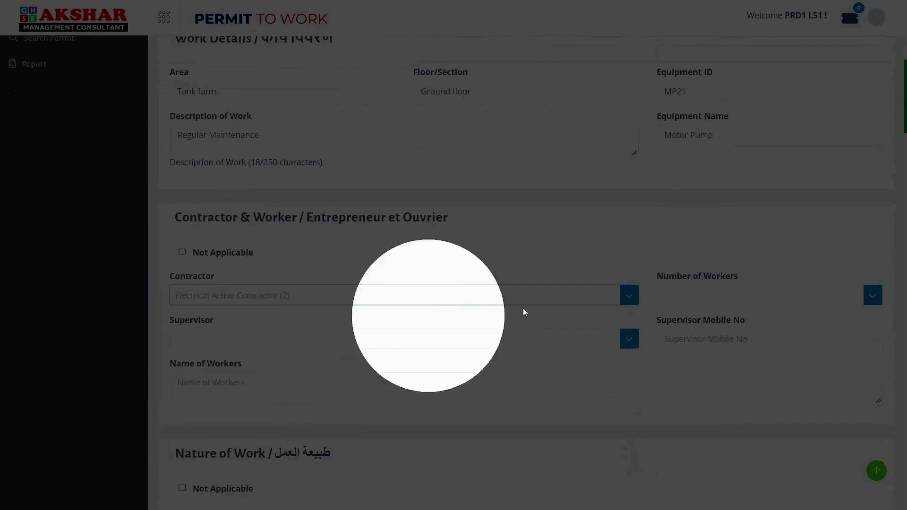
{"action": "left_click", "coordinate": [717, 297]}
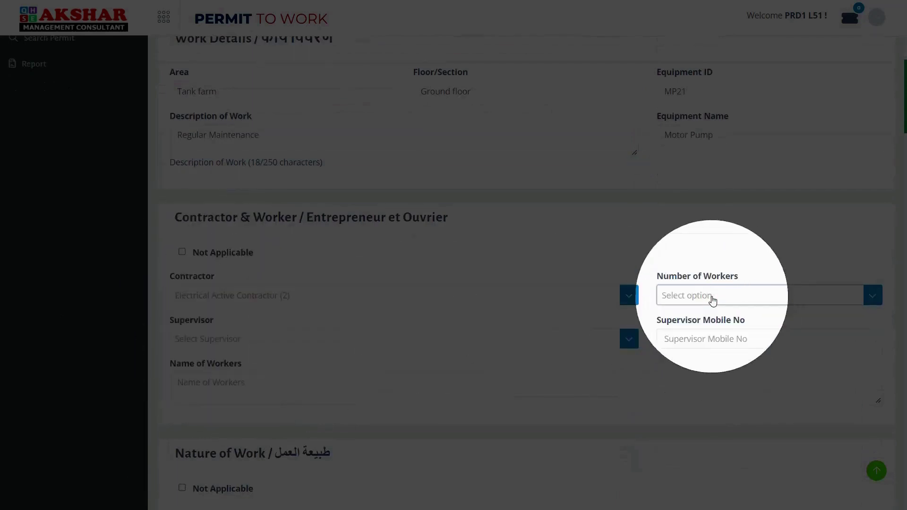
{"action": "left_click", "coordinate": [712, 296]}
{"action": "left_click", "coordinate": [676, 382]}
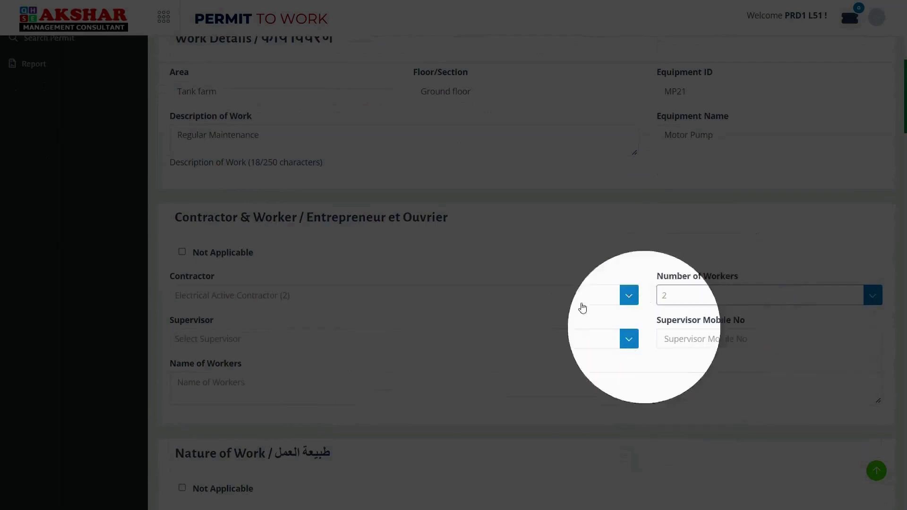
{"action": "left_click", "coordinate": [226, 345]}
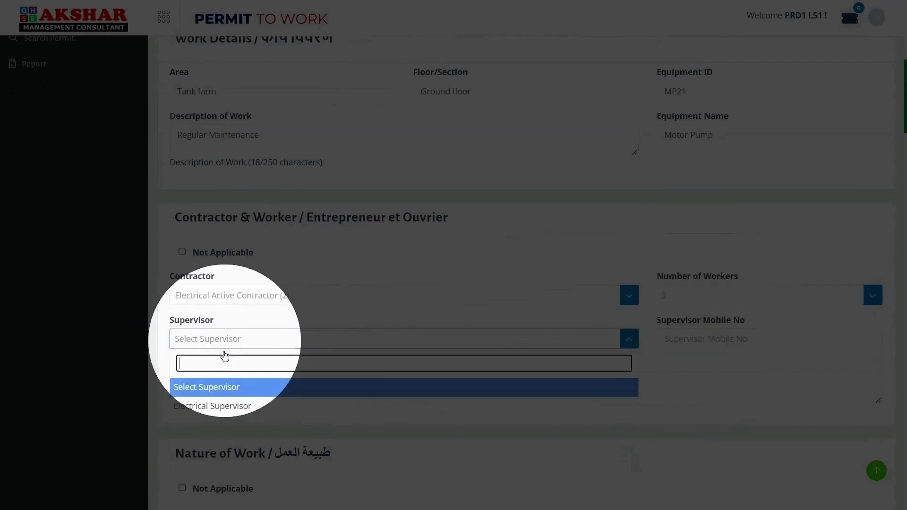
{"action": "left_click", "coordinate": [220, 406]}
- Mark Cleaning as the nature of work
{"action": "scroll", "coordinate": [563, 318], "scroll_direction": "down", "scroll_amount": 3}
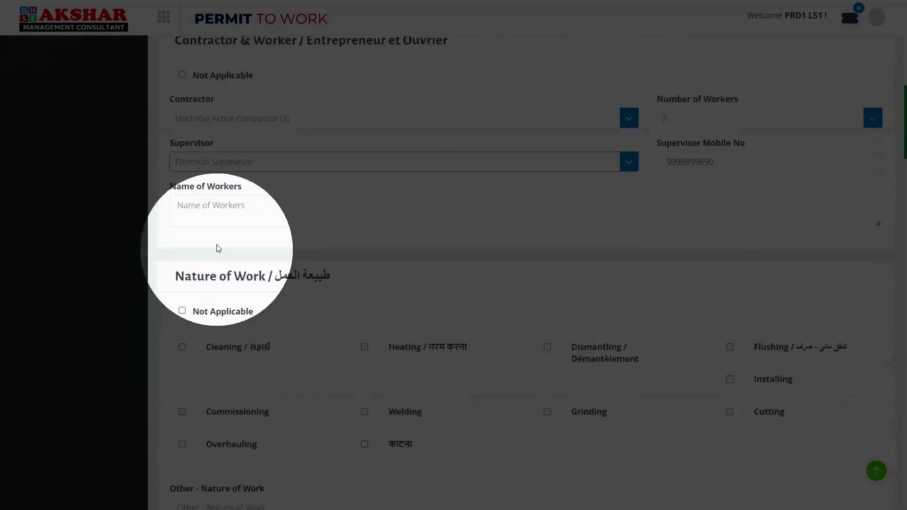
{"action": "scroll", "coordinate": [226, 308], "scroll_direction": "down", "scroll_amount": 1}
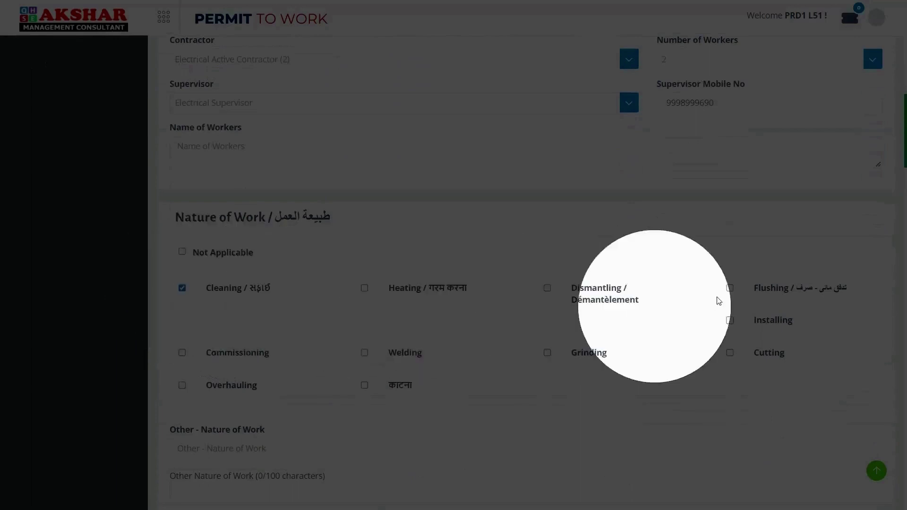
- Tick the hazards fall of material, fall of person, hot surface, sharp edge, electrocution, noise, vibration and fire
{"action": "scroll", "coordinate": [284, 339], "scroll_direction": "down", "scroll_amount": 5}
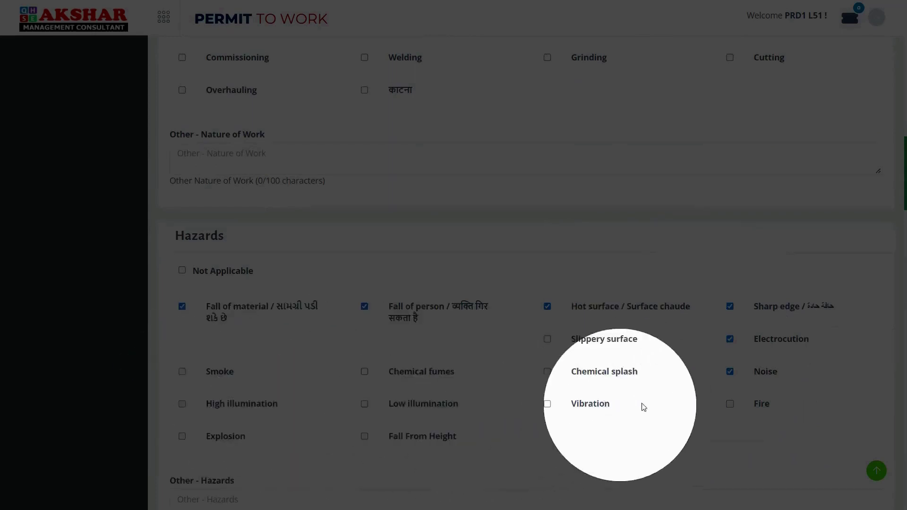
{"action": "left_click", "coordinate": [547, 404]}
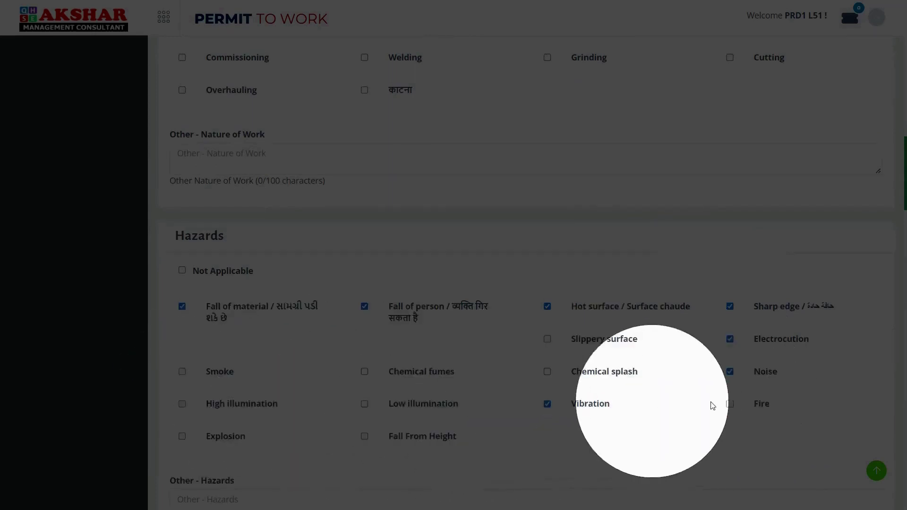
{"action": "left_click", "coordinate": [730, 403]}
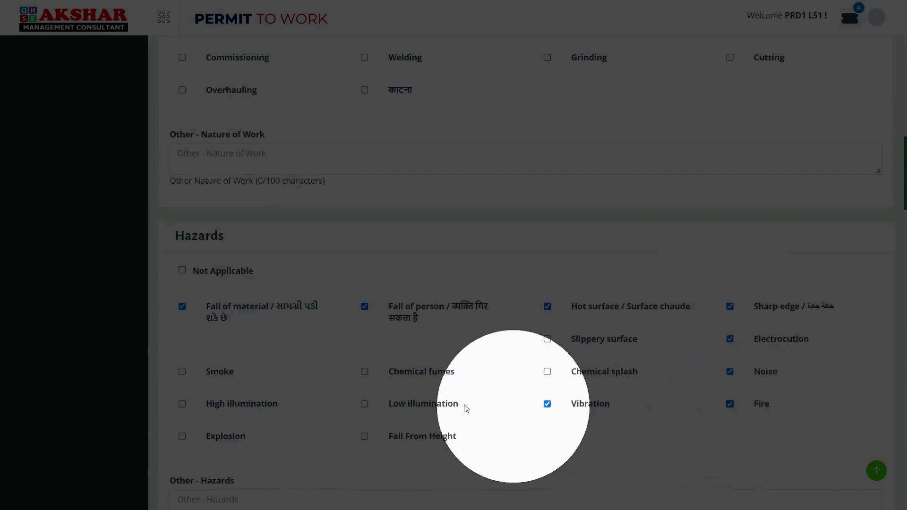
- Tick helmet, goggles, ear plug, safety shoes and rubber gloves as the required personal protective equipment
{"action": "scroll", "coordinate": [358, 424], "scroll_direction": "down", "scroll_amount": 9}
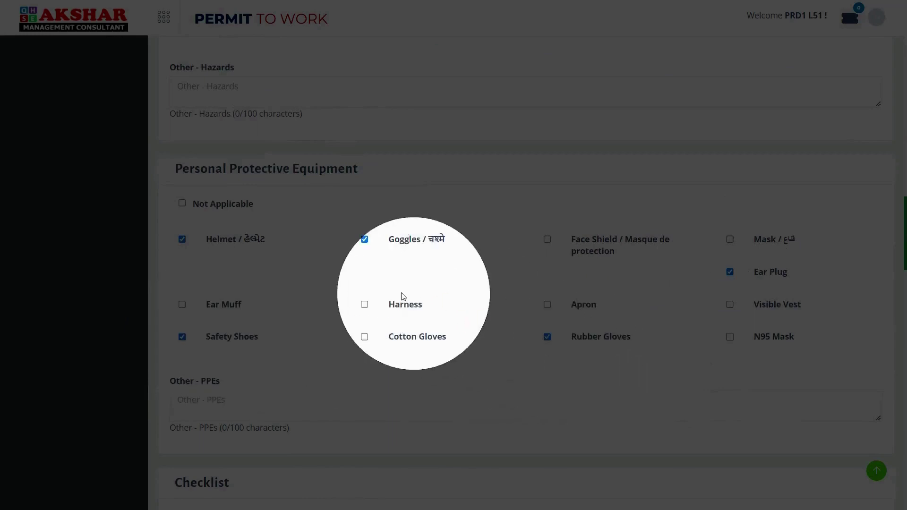
- Answer the safety checklist with Yes for the stand-by person question and N/A for the second question
{"action": "scroll", "coordinate": [402, 298], "scroll_direction": "down", "scroll_amount": 5}
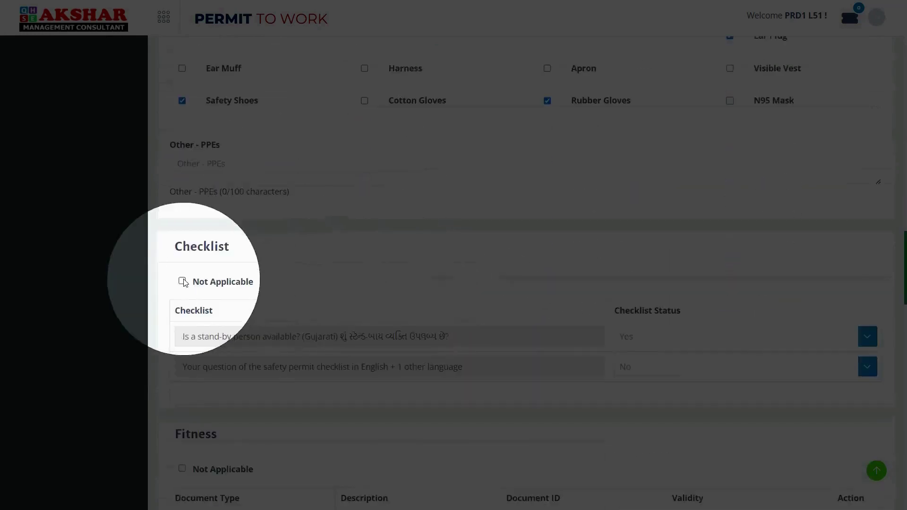
{"action": "scroll", "coordinate": [185, 285], "scroll_direction": "down", "scroll_amount": 1}
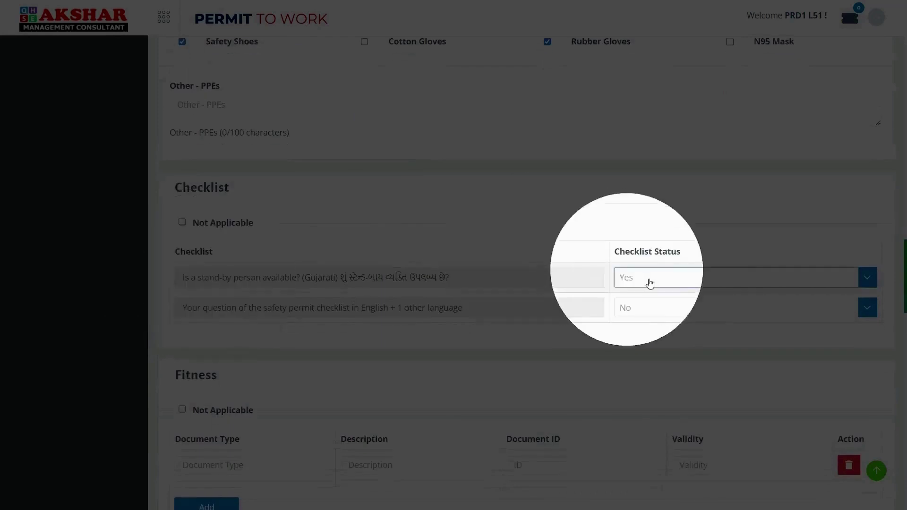
{"action": "scroll", "coordinate": [654, 287], "scroll_direction": "down", "scroll_amount": 1}
{"action": "left_click", "coordinate": [654, 219]}
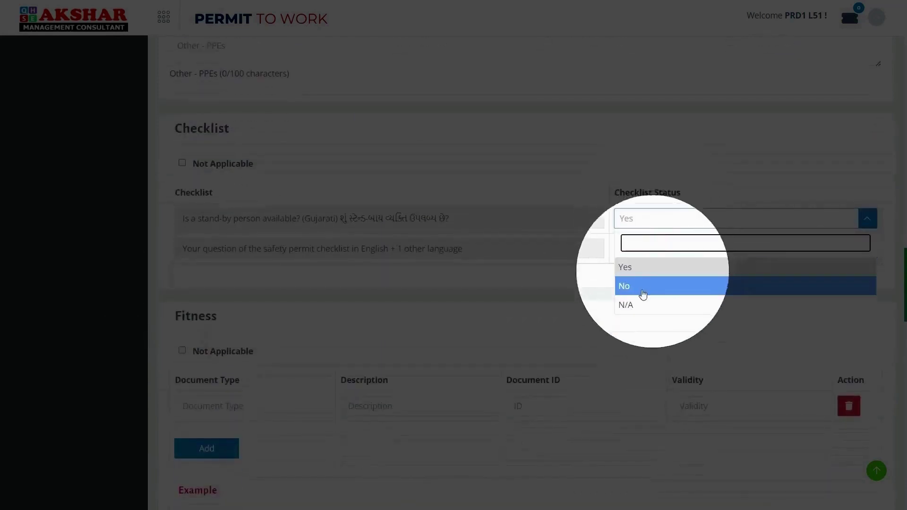
{"action": "left_click", "coordinate": [634, 273]}
{"action": "left_click", "coordinate": [632, 252]}
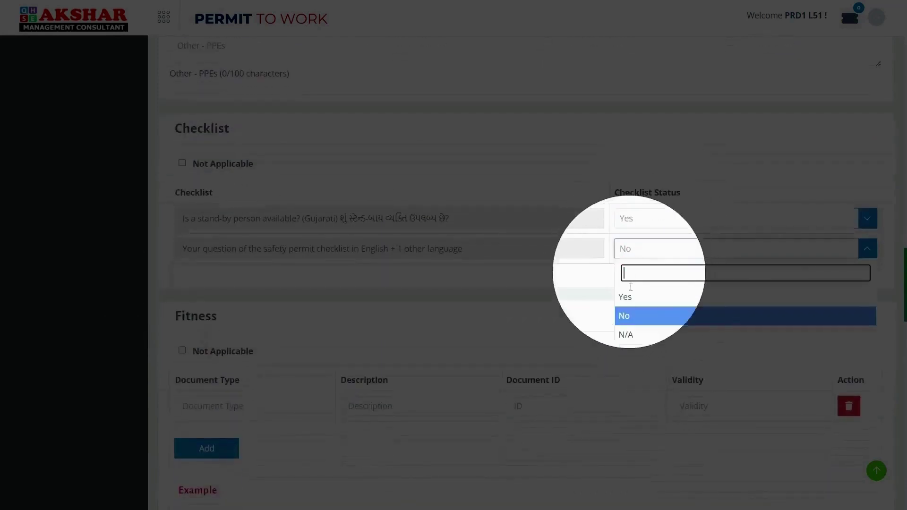
{"action": "left_click", "coordinate": [627, 315]}
{"action": "left_click", "coordinate": [628, 250]}
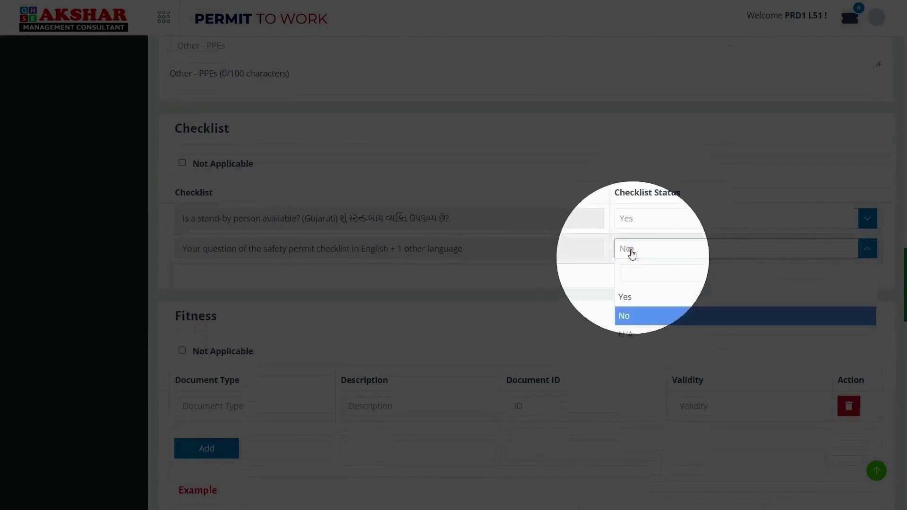
{"action": "left_click", "coordinate": [628, 334]}
- Mark the Fitness and Work Environment sections as not applicable
{"action": "scroll", "coordinate": [211, 343], "scroll_direction": "down", "scroll_amount": 4}
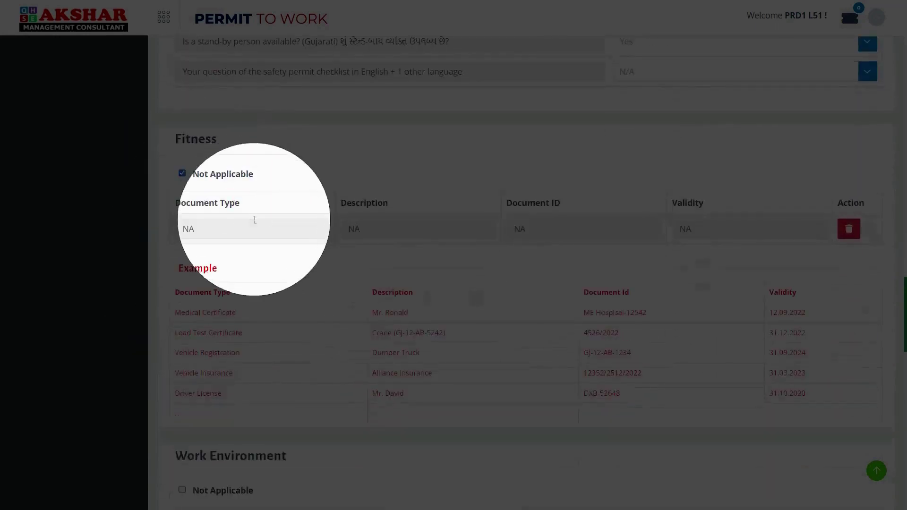
{"action": "scroll", "coordinate": [253, 218], "scroll_direction": "down", "scroll_amount": 6}
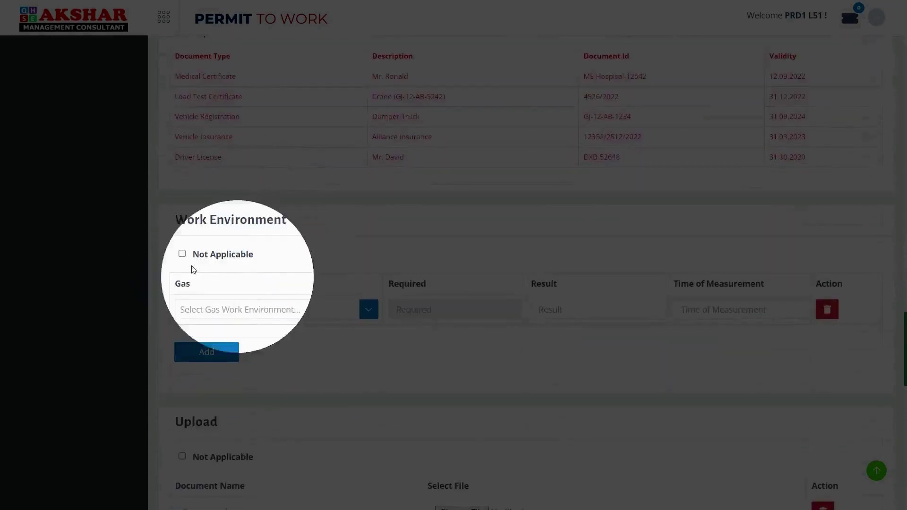
{"action": "left_click", "coordinate": [182, 254]}
- Enter the JSA document's name in the Upload section and attach the JSA file from the PTW folder
{"action": "scroll", "coordinate": [261, 267], "scroll_direction": "down", "scroll_amount": 2}
{"action": "scroll", "coordinate": [261, 269], "scroll_direction": "down", "scroll_amount": 4}
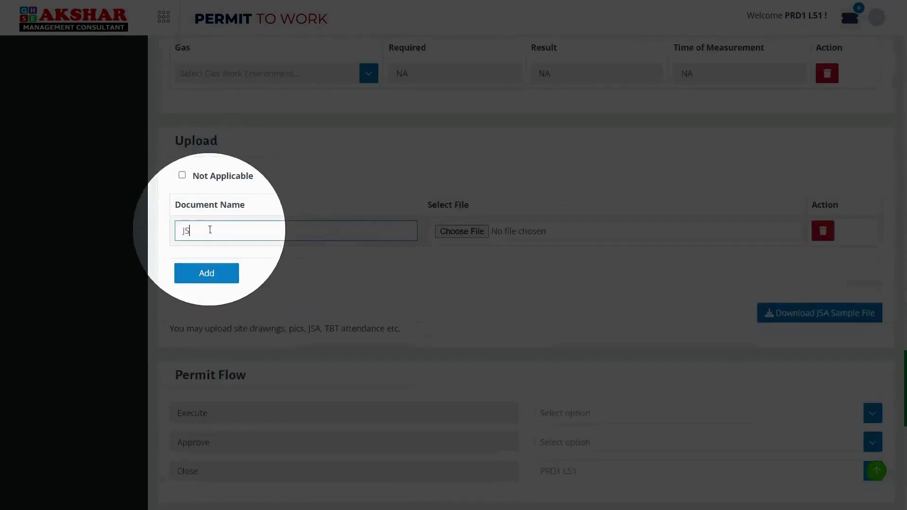
{"action": "left_click", "coordinate": [443, 232]}
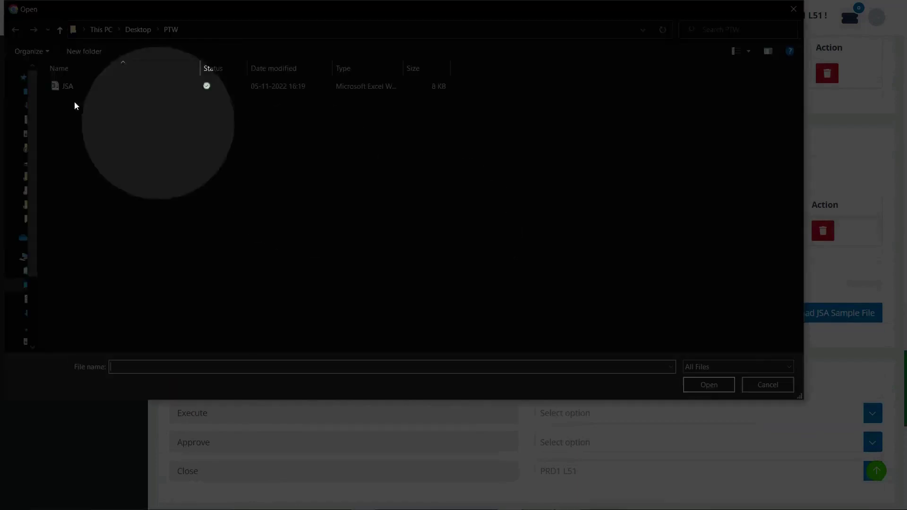
{"action": "left_click", "coordinate": [131, 86]}
{"action": "left_click", "coordinate": [699, 384]}
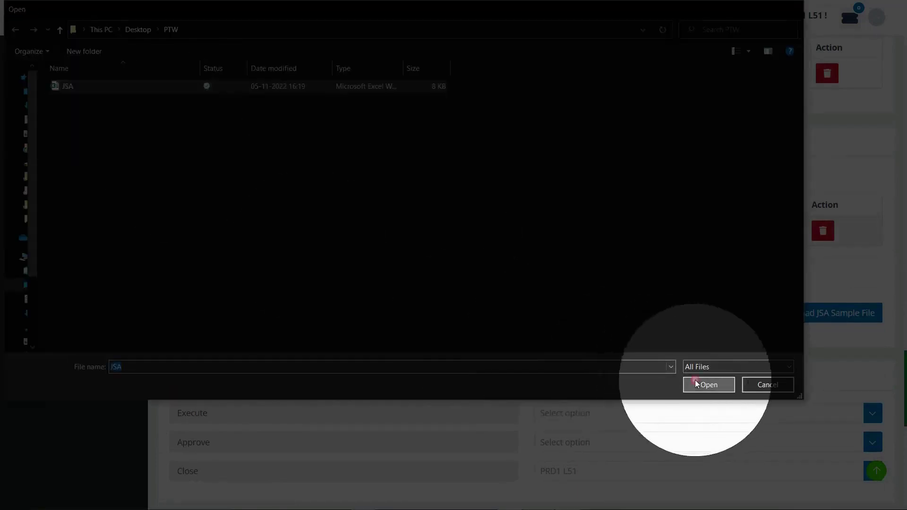
- Assign ELEC L51 to Execute and SAF L51 to Approve in the Permit Flow, and enter the remark "Regular Maintenance"
{"action": "scroll", "coordinate": [345, 272], "scroll_direction": "down", "scroll_amount": 5}
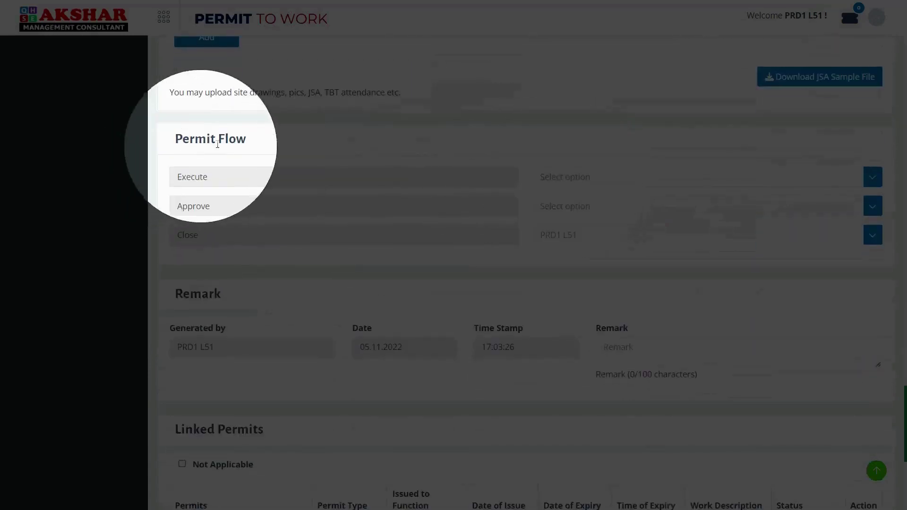
{"action": "left_click", "coordinate": [559, 181]}
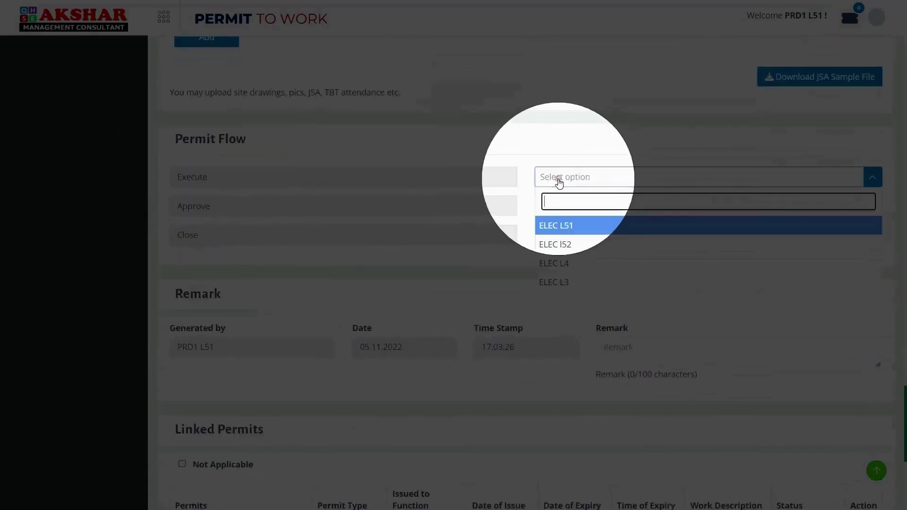
{"action": "left_click", "coordinate": [560, 226]}
{"action": "left_click", "coordinate": [560, 208]}
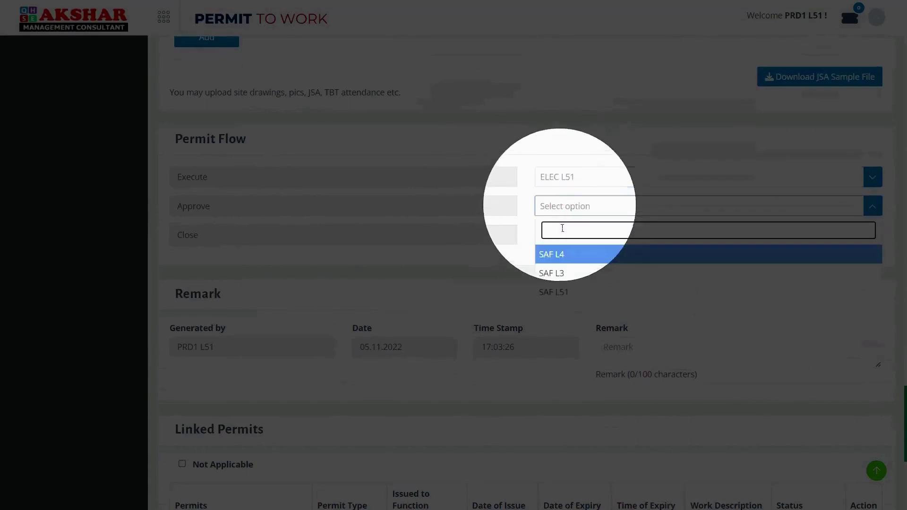
{"action": "left_click", "coordinate": [552, 294]}
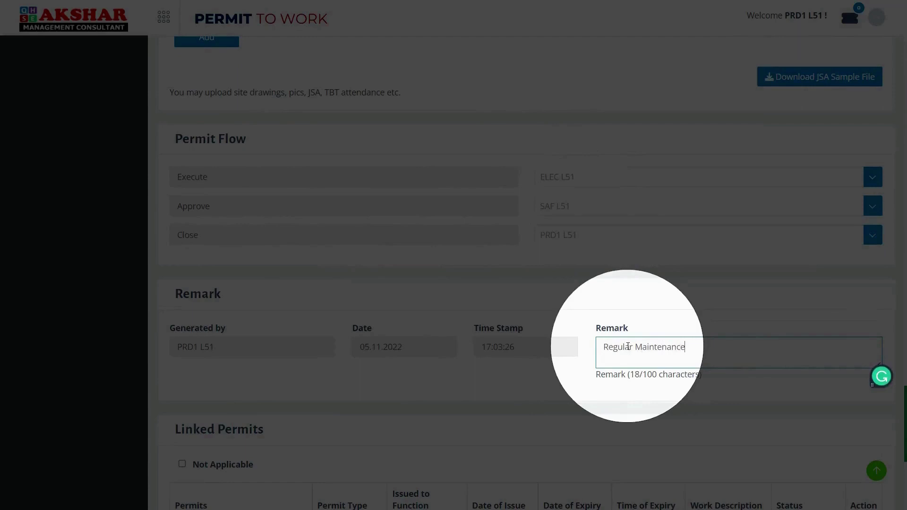
- Link permit PT-2211-00007 in the Linked Permits section and review its type, expiry date and work description
{"action": "scroll", "coordinate": [627, 347], "scroll_direction": "down", "scroll_amount": 4}
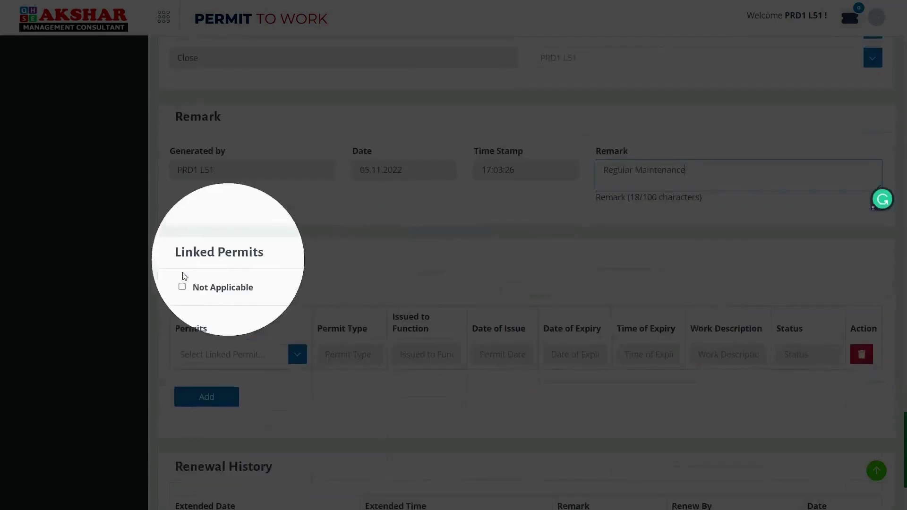
{"action": "left_click", "coordinate": [297, 355]}
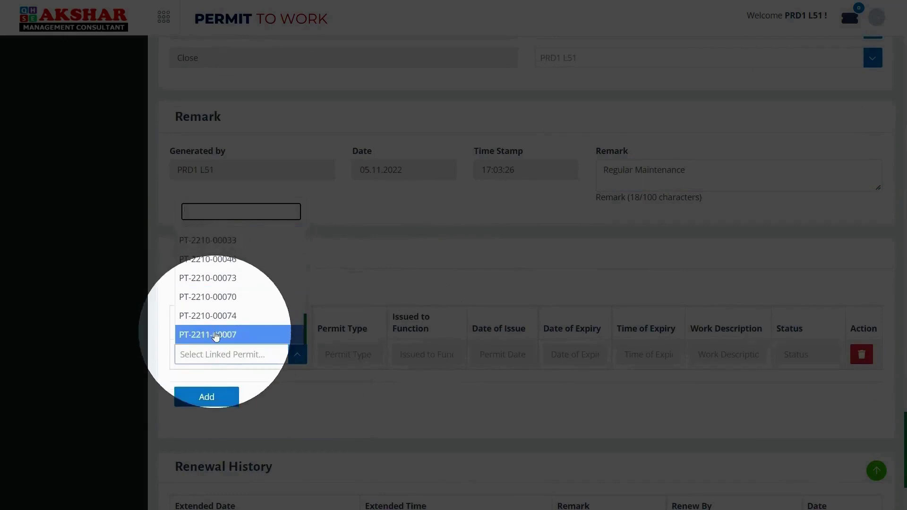
{"action": "left_click", "coordinate": [210, 335]}
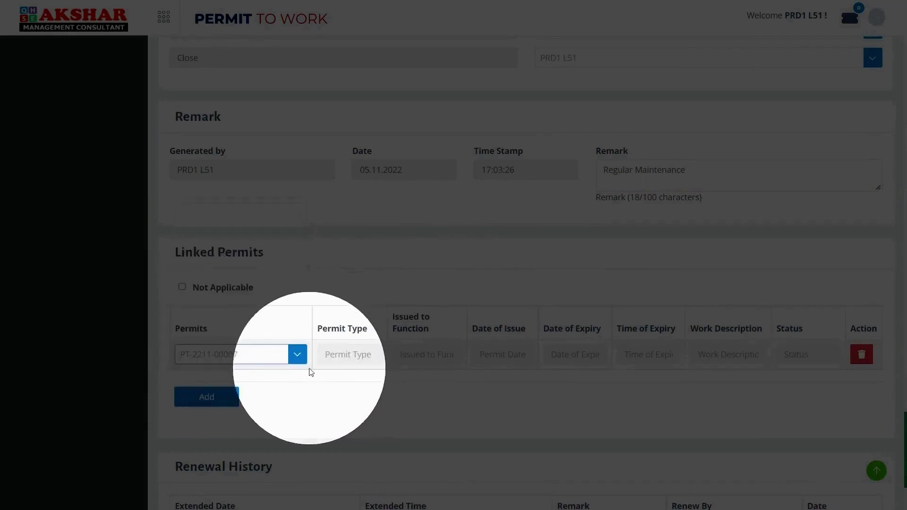
{"action": "scroll", "coordinate": [322, 362], "scroll_direction": "down", "scroll_amount": 3}
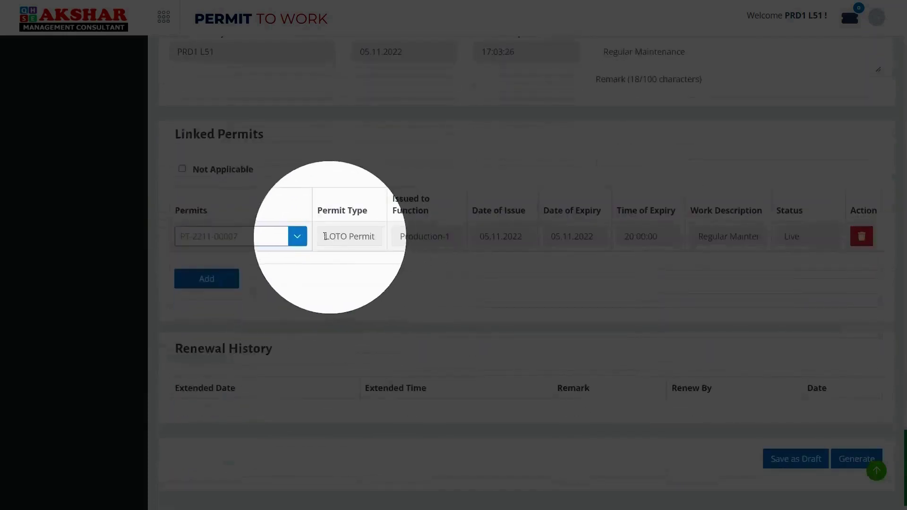
{"action": "left_click_drag", "start_coordinate": [325, 237], "coordinate": [618, 235]}
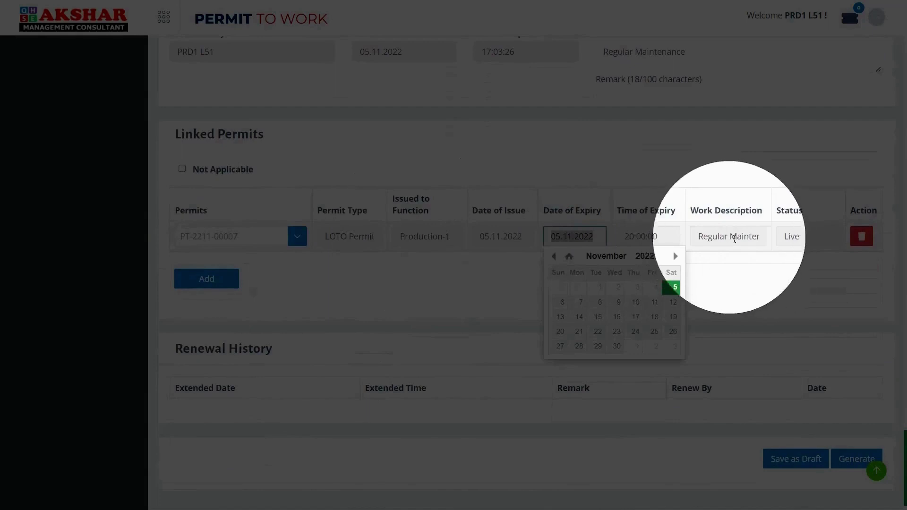
{"action": "left_click_drag", "start_coordinate": [701, 237], "coordinate": [755, 239]}
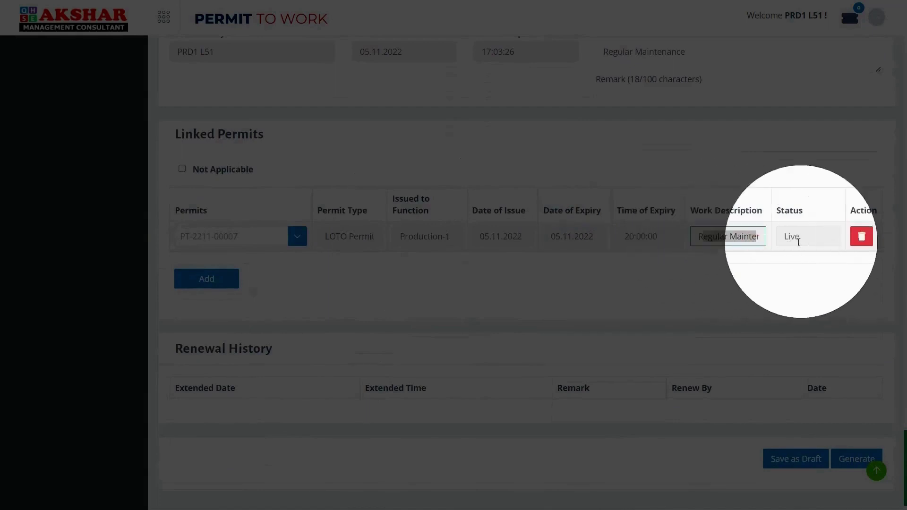
- Generate the electrical permit and look through the issued permit list for its entry
{"action": "scroll", "coordinate": [472, 300], "scroll_direction": "down", "scroll_amount": 1}
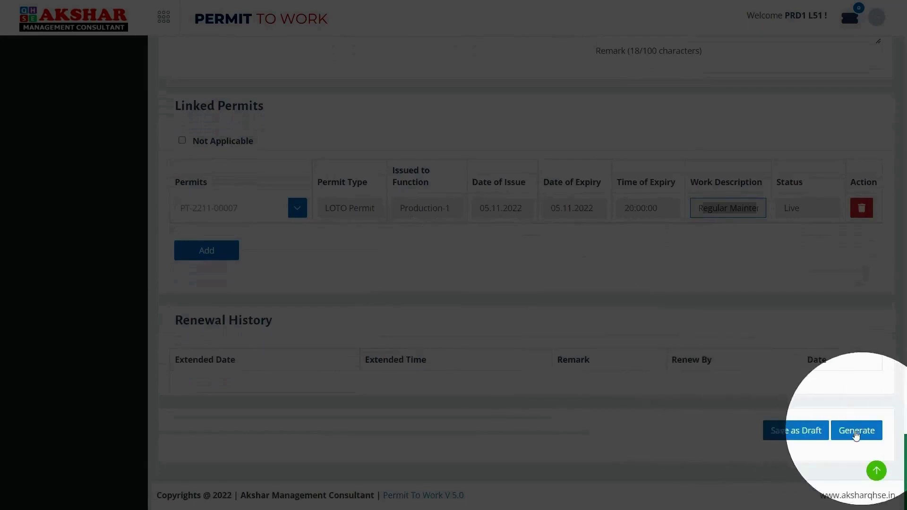
{"action": "left_click", "coordinate": [853, 431]}
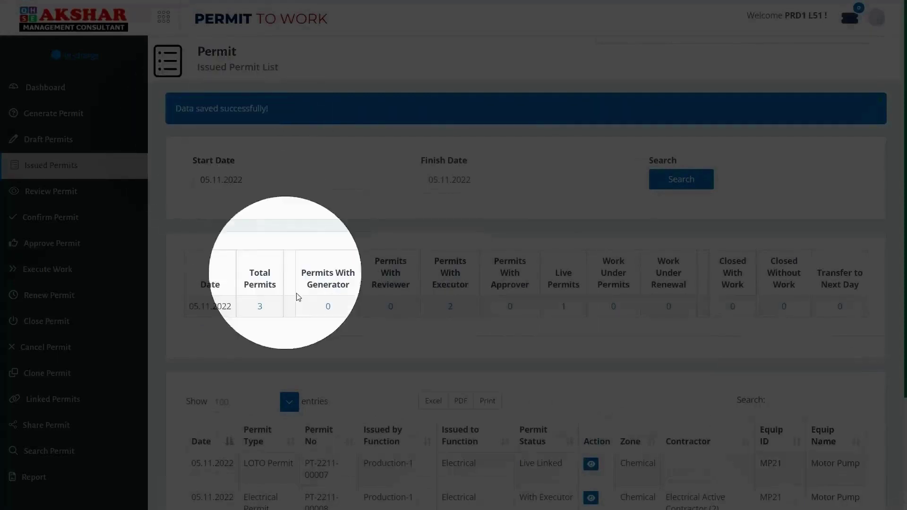
{"action": "scroll", "coordinate": [305, 314], "scroll_direction": "down", "scroll_amount": 3}
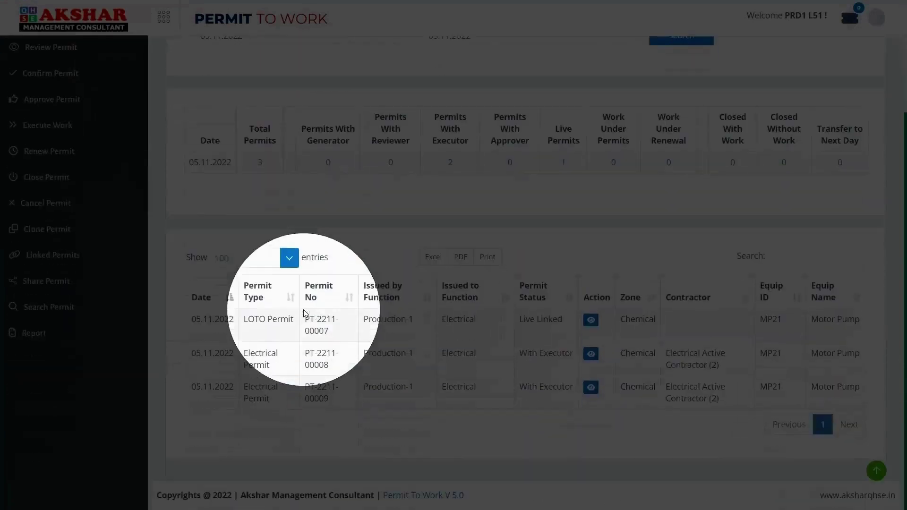